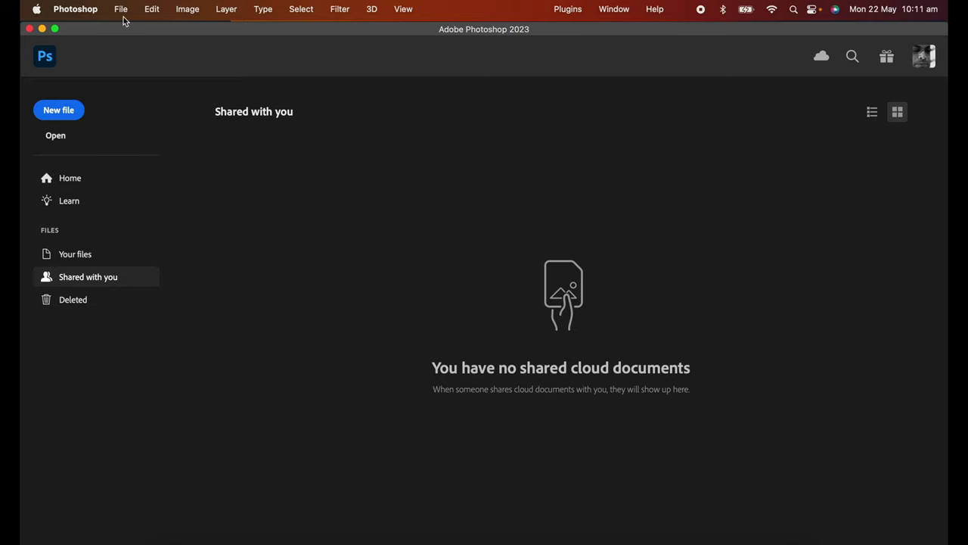
From Photoshop's New Document screen, search Adobe Stock templates for 'free'.
{"action": "left_click", "coordinate": [68, 113]}
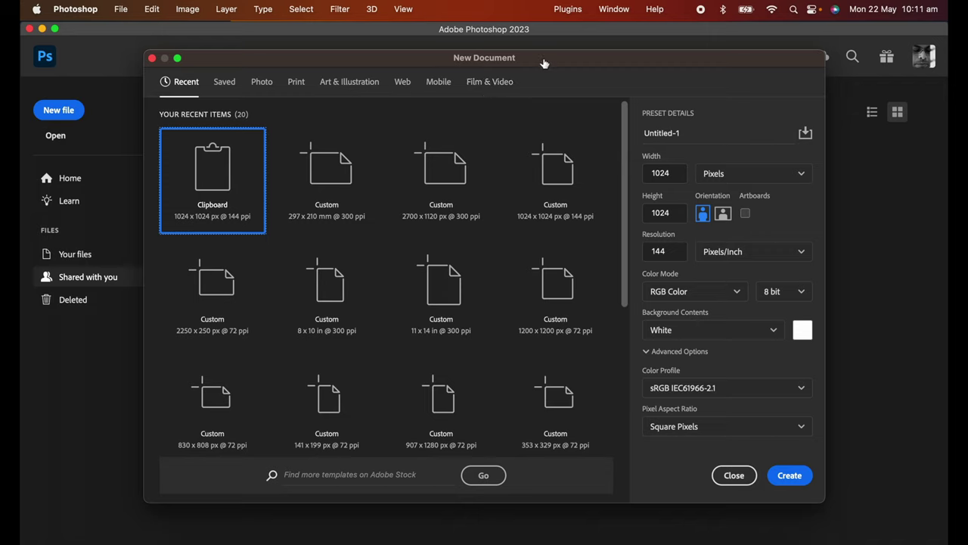
{"action": "left_click", "coordinate": [325, 474]}
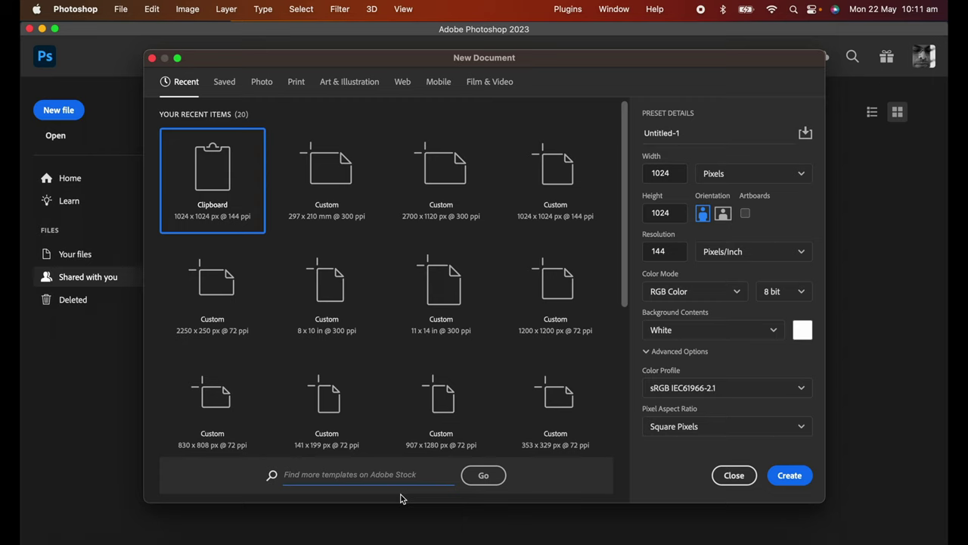
{"action": "type", "text": "free"}
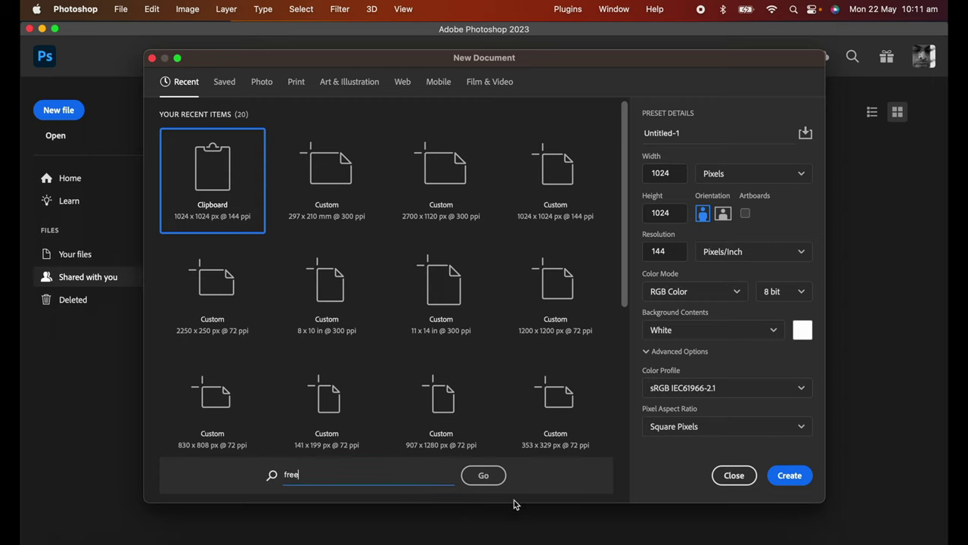
{"action": "left_click", "coordinate": [484, 476]}
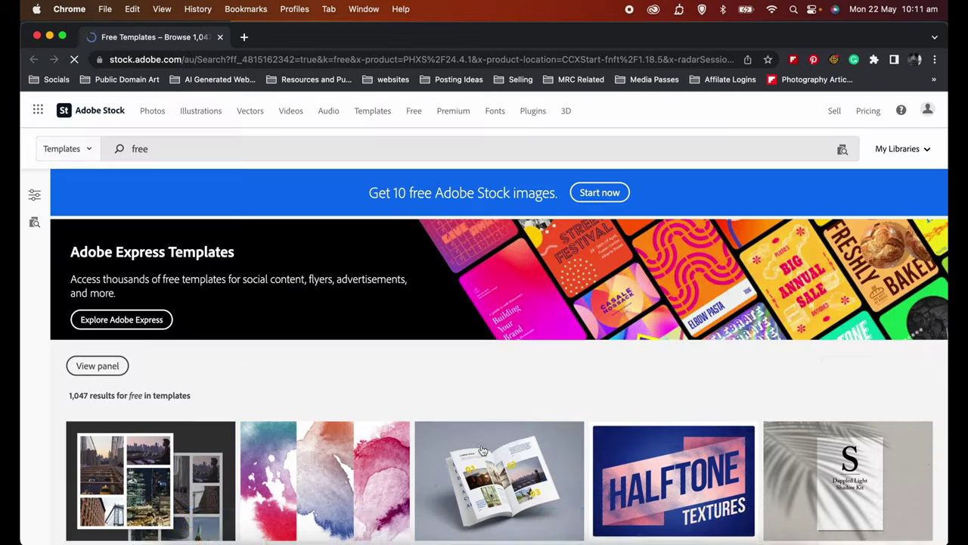
Scroll through the 1,047 free Adobe Stock template results, such as Abstract Textures and White Marble Business Card.
{"action": "scroll", "coordinate": [539, 436], "scroll_direction": "down", "scroll_amount": 4}
{"action": "scroll", "coordinate": [539, 436], "scroll_direction": "down", "scroll_amount": 10}
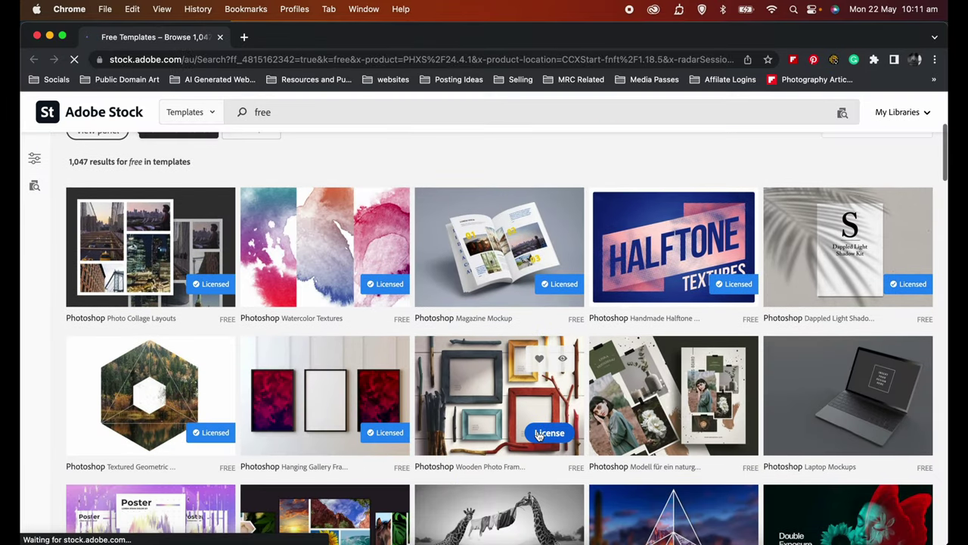
{"action": "scroll", "coordinate": [538, 435], "scroll_direction": "down", "scroll_amount": 9}
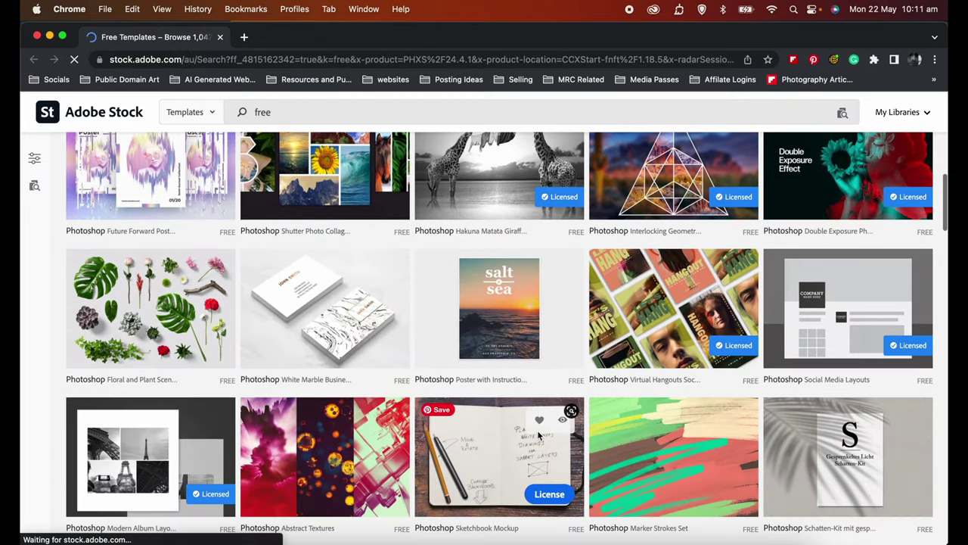
{"action": "scroll", "coordinate": [538, 436], "scroll_direction": "down", "scroll_amount": 15}
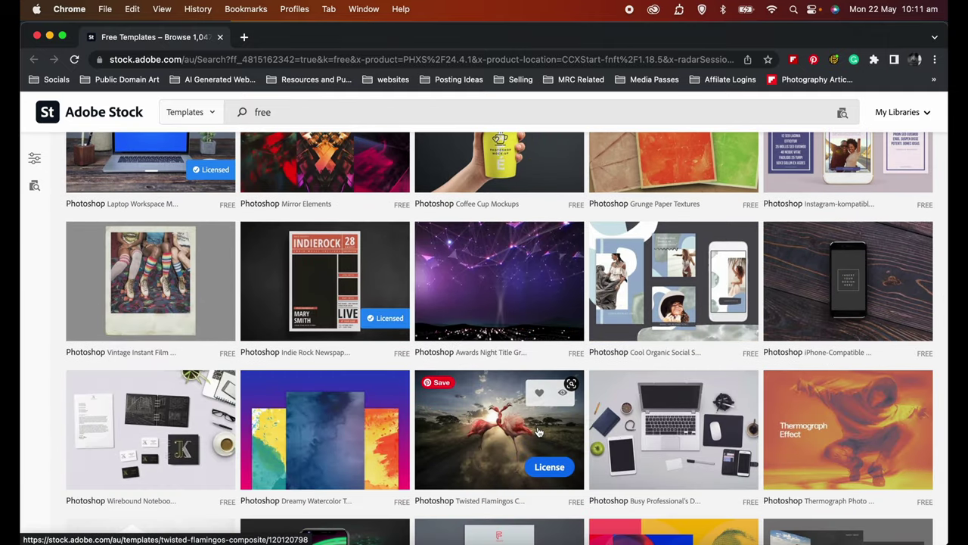
{"action": "scroll", "coordinate": [539, 432], "scroll_direction": "down", "scroll_amount": 10}
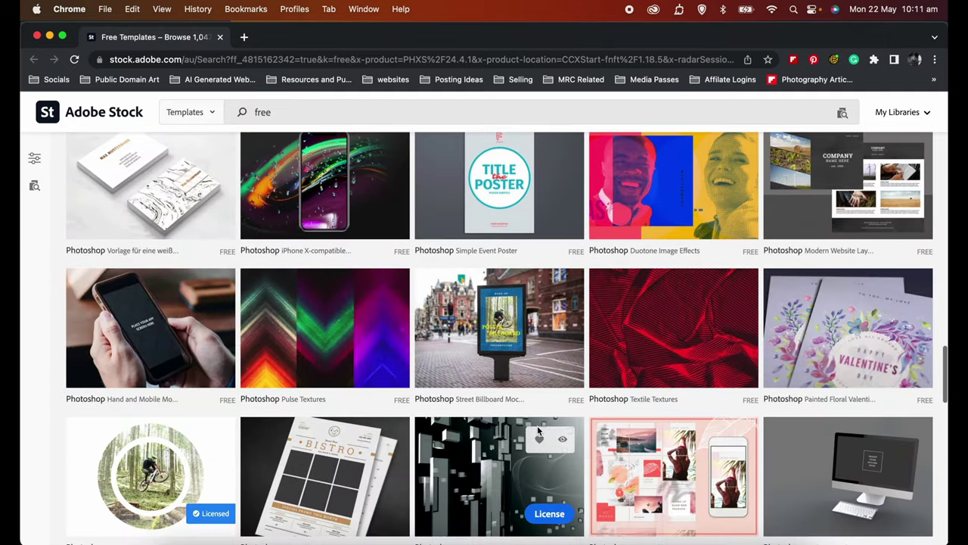
{"action": "scroll", "coordinate": [539, 432], "scroll_direction": "down", "scroll_amount": 11}
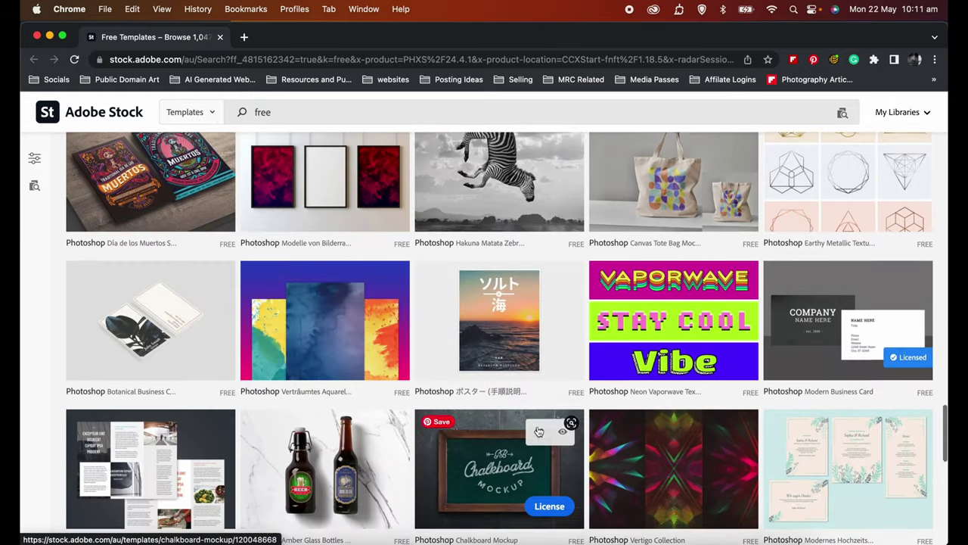
{"action": "scroll", "coordinate": [539, 431], "scroll_direction": "up", "scroll_amount": 20}
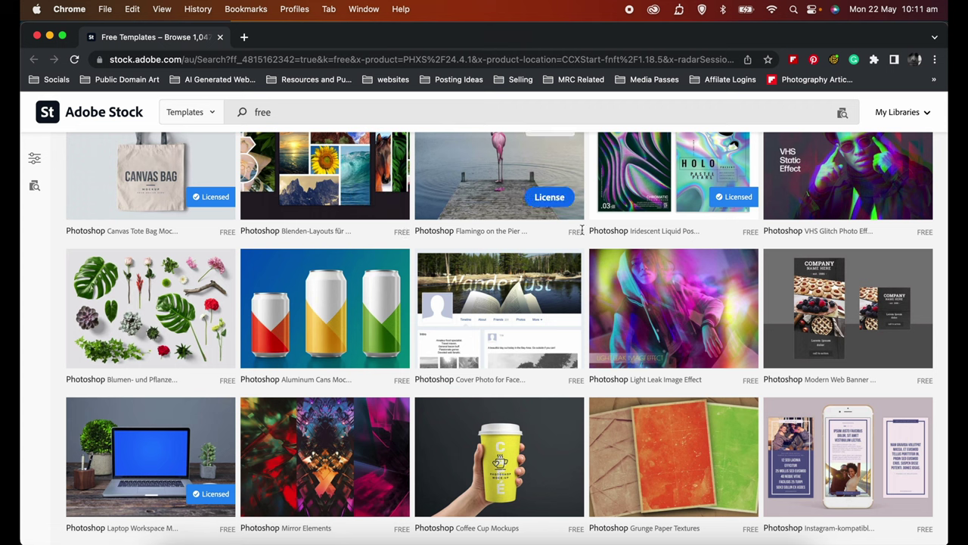
{"action": "scroll", "coordinate": [777, 332], "scroll_direction": "down", "scroll_amount": 11}
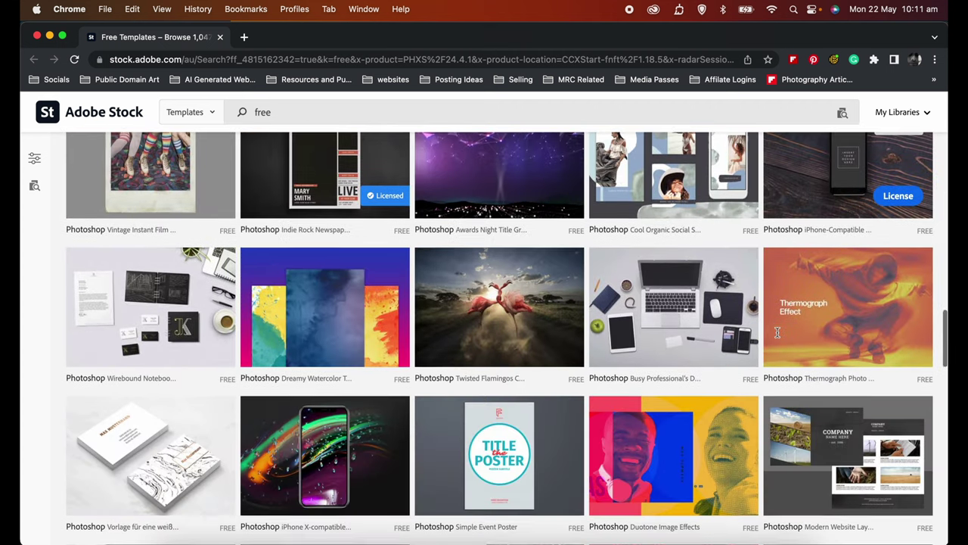
{"action": "scroll", "coordinate": [777, 333], "scroll_direction": "down", "scroll_amount": 6}
{"action": "scroll", "coordinate": [777, 335], "scroll_direction": "up", "scroll_amount": 14}
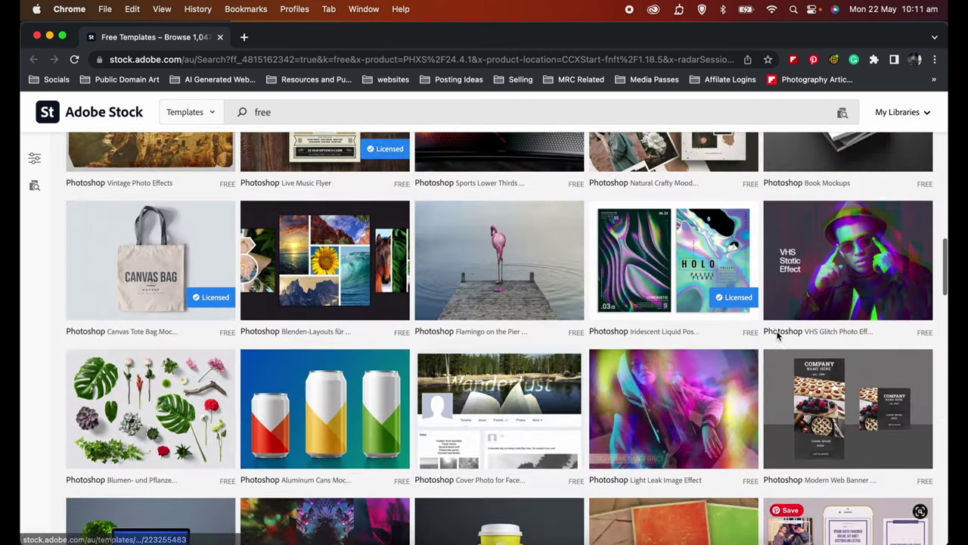
{"action": "scroll", "coordinate": [777, 335], "scroll_direction": "up", "scroll_amount": 8}
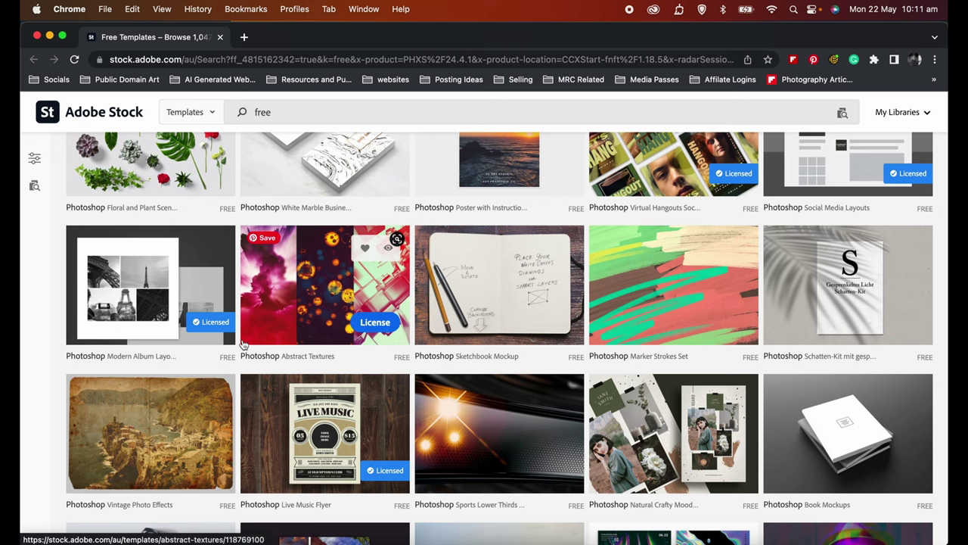
{"action": "scroll", "coordinate": [376, 335], "scroll_direction": "up", "scroll_amount": 4}
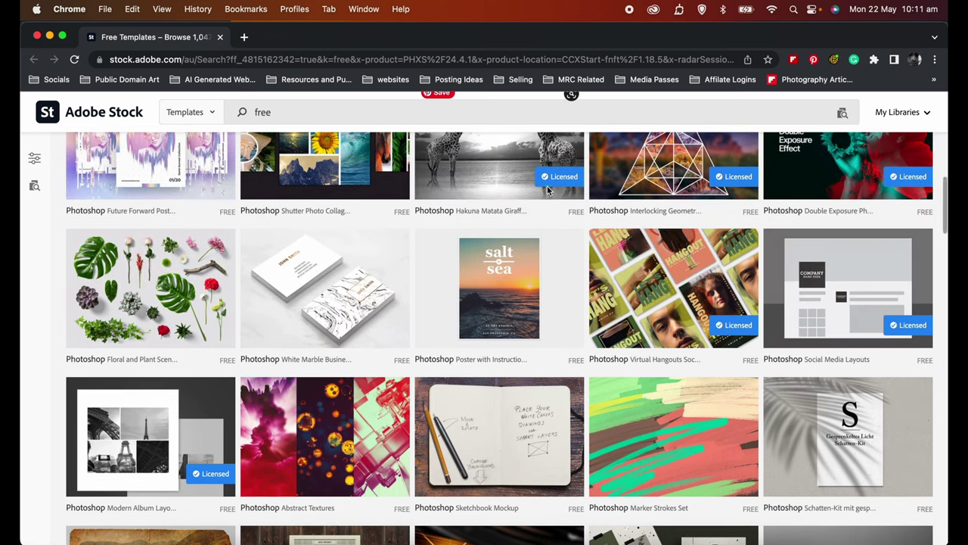
{"action": "scroll", "coordinate": [552, 186], "scroll_direction": "up", "scroll_amount": 3}
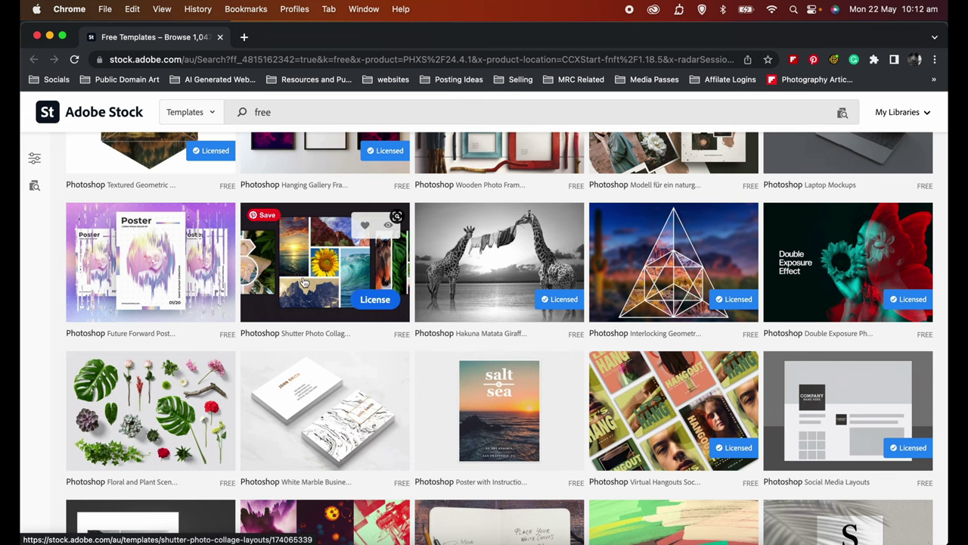
{"action": "scroll", "coordinate": [310, 273], "scroll_direction": "down", "scroll_amount": 4}
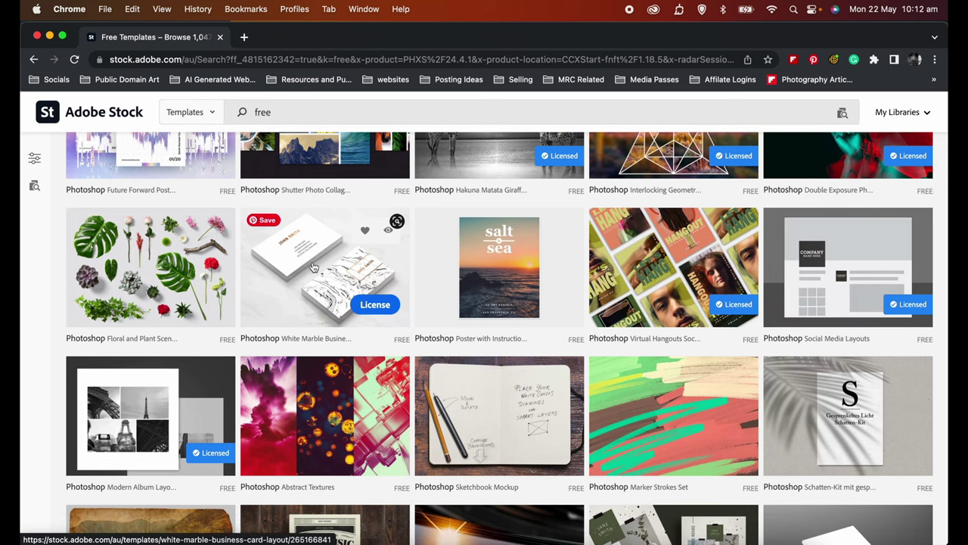
Open the Shutter Photo Collage Layouts details and mark it as a Photoshop template.
{"action": "left_click", "coordinate": [314, 266]}
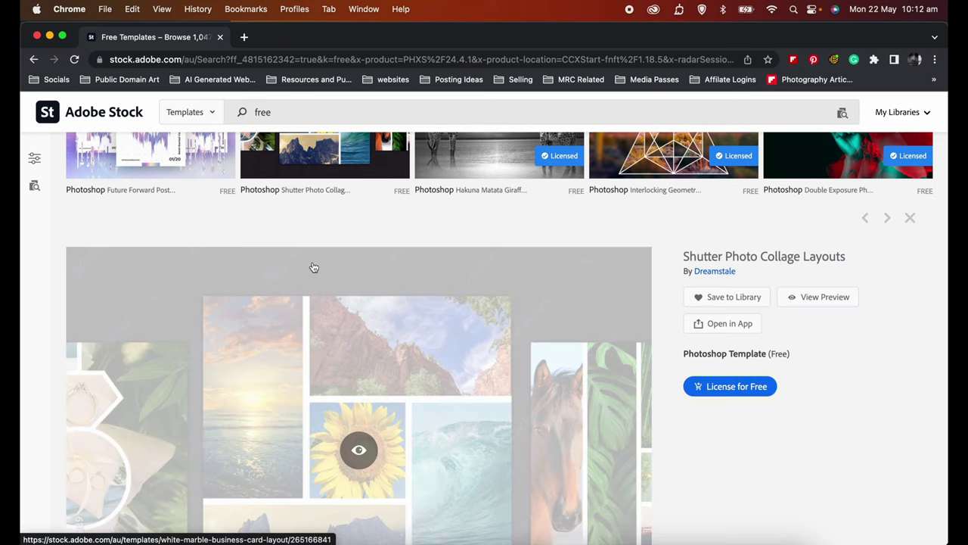
{"action": "scroll", "coordinate": [314, 266], "scroll_direction": "down", "scroll_amount": 3}
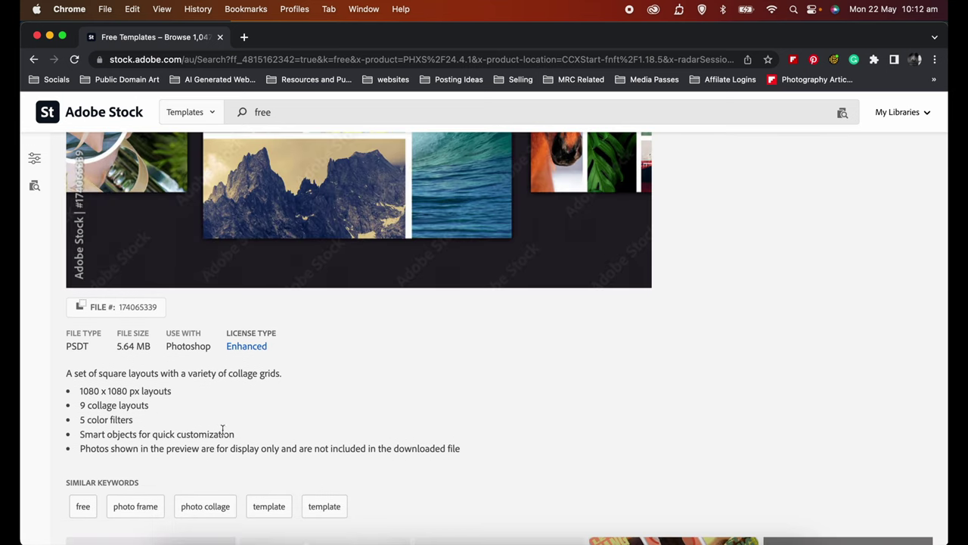
{"action": "double_click", "coordinate": [169, 347]}
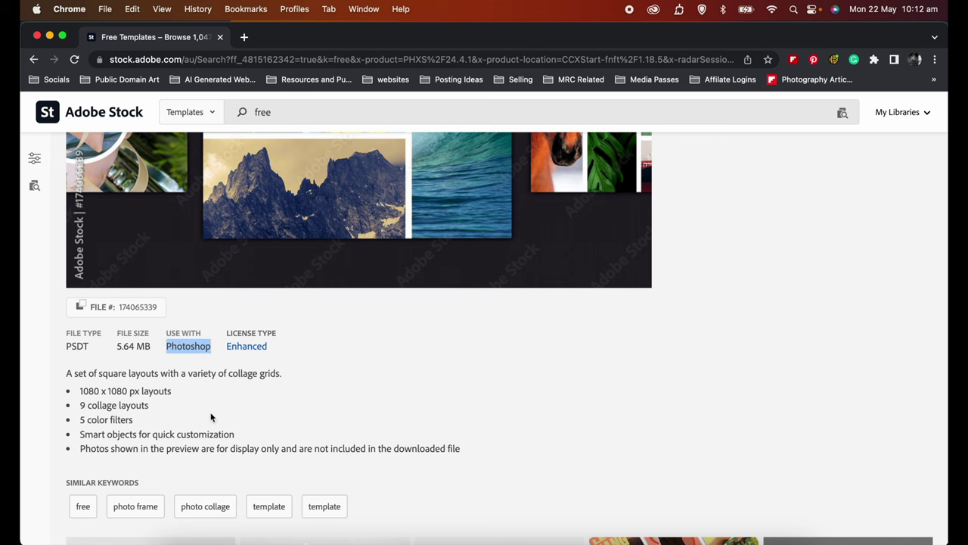
{"action": "scroll", "coordinate": [218, 431], "scroll_direction": "up", "scroll_amount": 3}
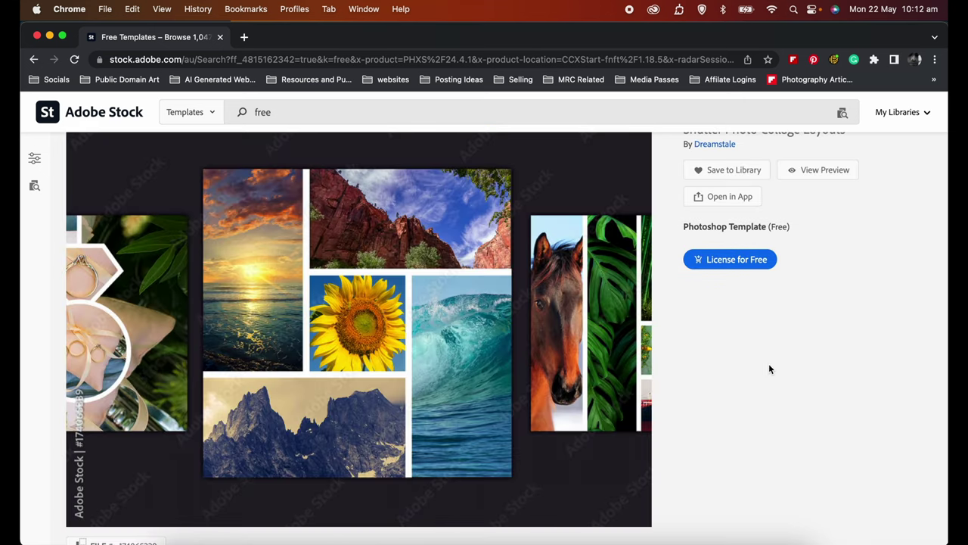
License and download Shutter Photo Collage Layouts for free, then dismiss Photoshop's New Document dialog.
{"action": "left_click", "coordinate": [732, 262]}
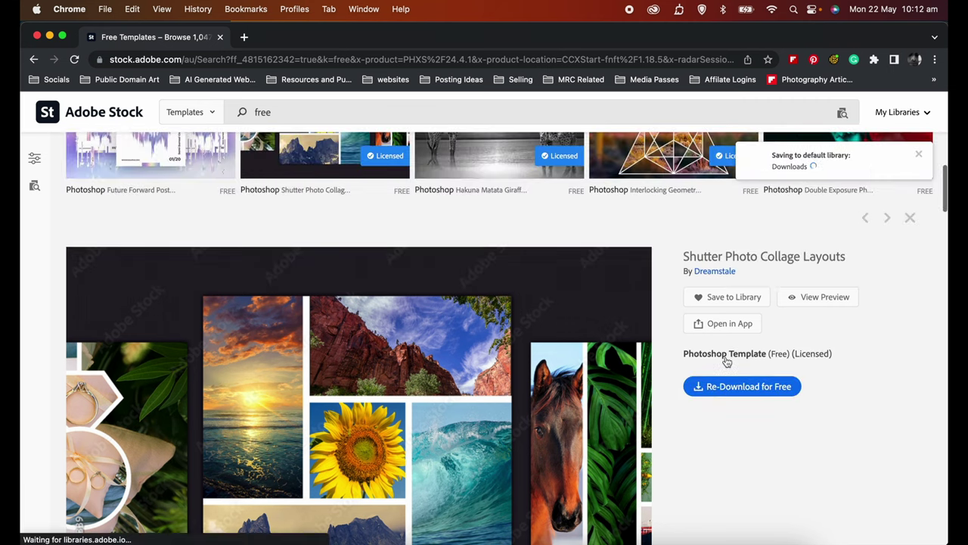
{"action": "left_click", "coordinate": [910, 217]}
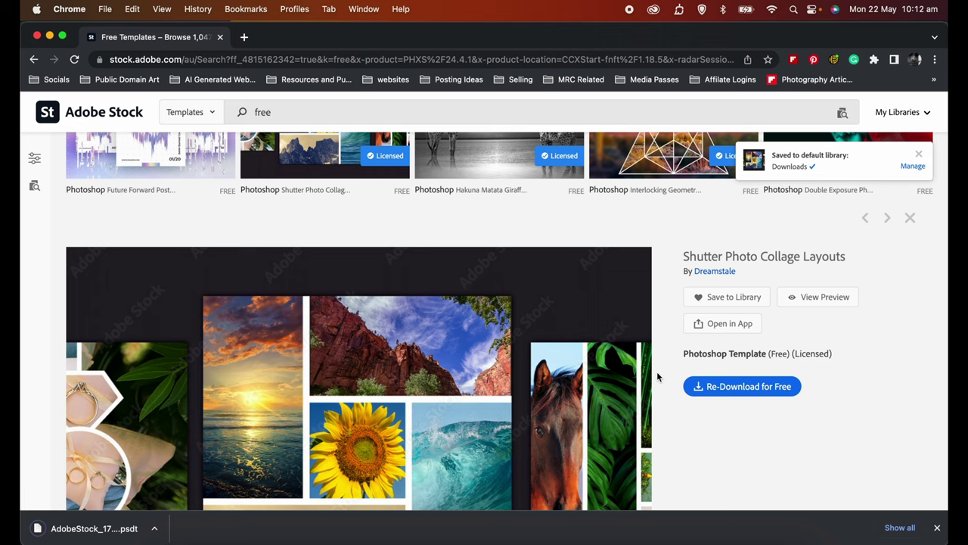
{"action": "left_click", "coordinate": [496, 540]}
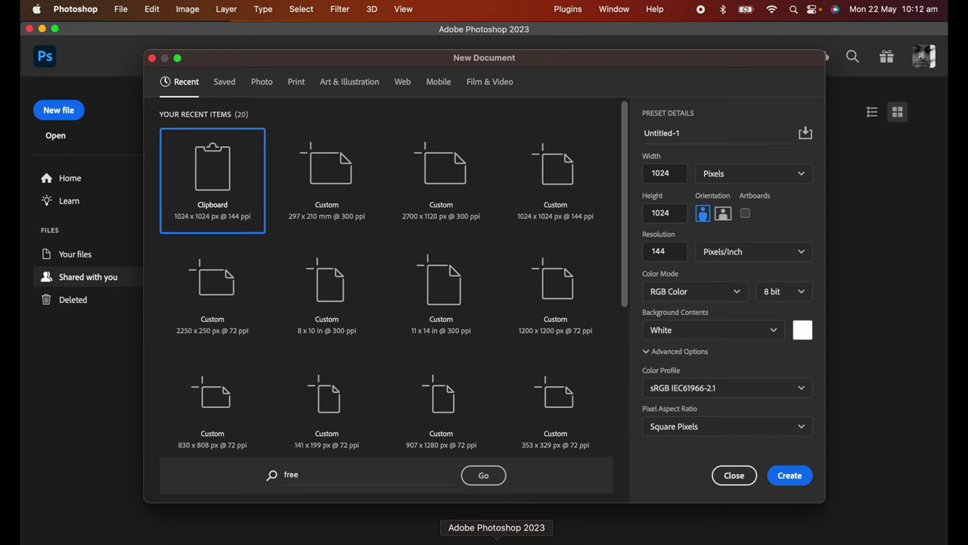
{"action": "left_click", "coordinate": [739, 478]}
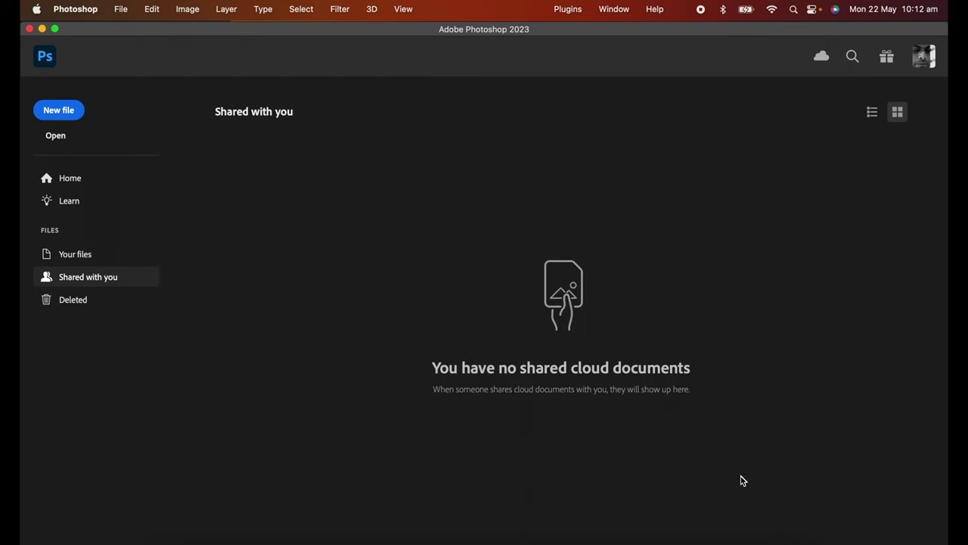
Open the Shutter Photo Collage Layouts template in Photoshop from Adobe Stock.
{"action": "left_click", "coordinate": [223, 540]}
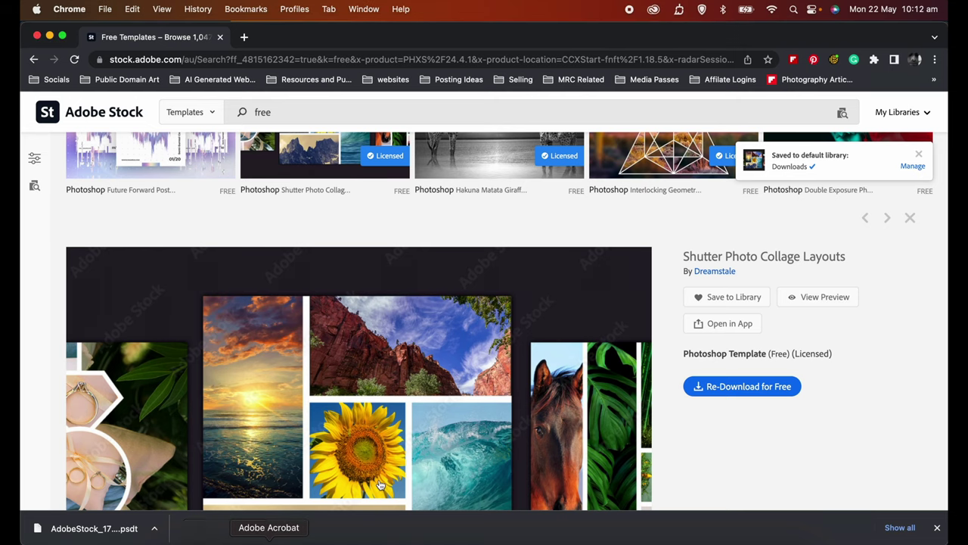
{"action": "left_click", "coordinate": [749, 327]}
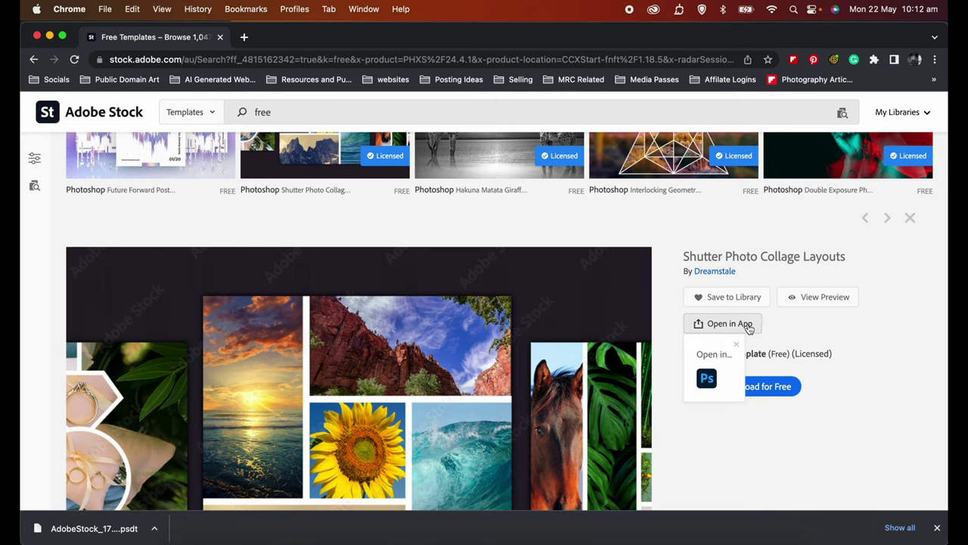
{"action": "left_click", "coordinate": [706, 376]}
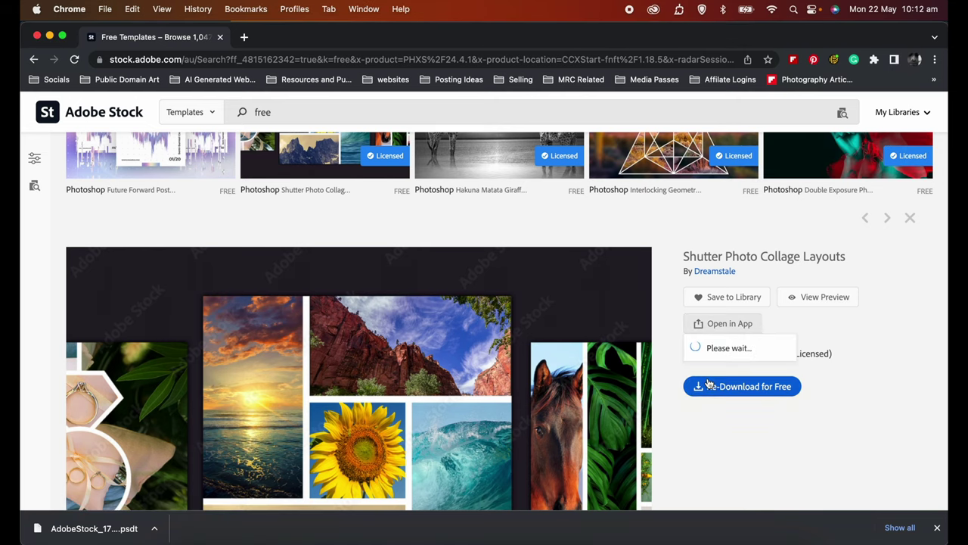
Preview the Interlocking Geometric Image Masks template, then return to Photoshop.
{"action": "scroll", "coordinate": [707, 385], "scroll_direction": "up", "scroll_amount": 1}
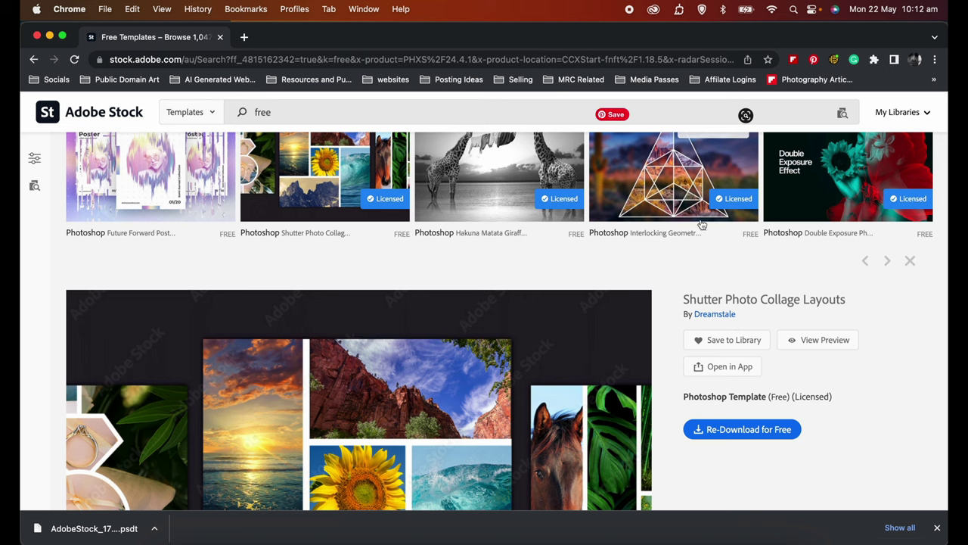
{"action": "scroll", "coordinate": [678, 205], "scroll_direction": "down", "scroll_amount": 1}
{"action": "left_click", "coordinate": [678, 205]}
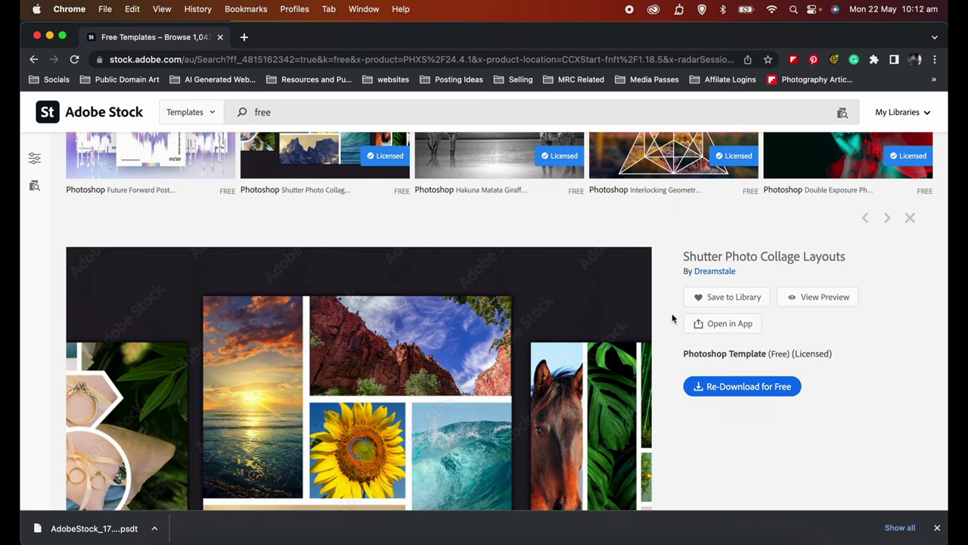
{"action": "scroll", "coordinate": [674, 454], "scroll_direction": "down", "scroll_amount": 1}
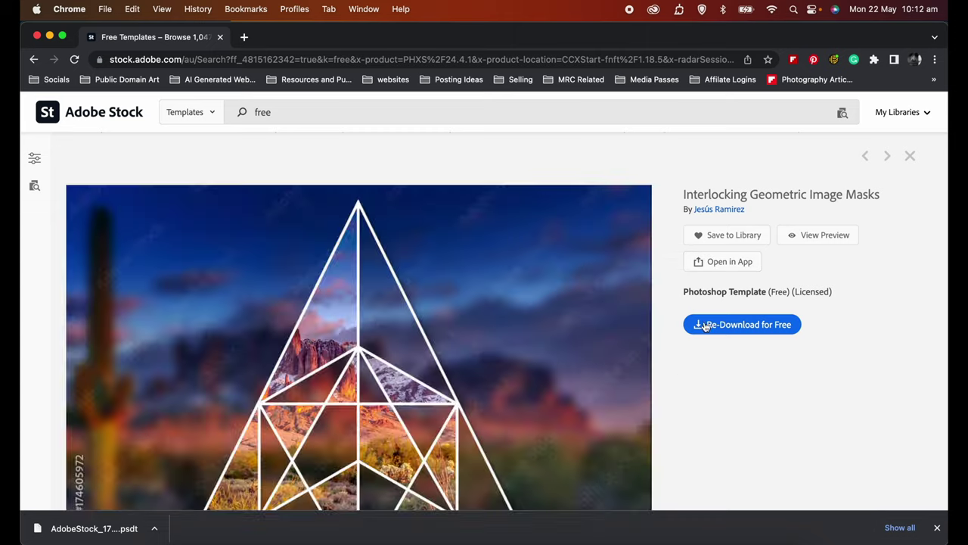
{"action": "left_click", "coordinate": [497, 538]}
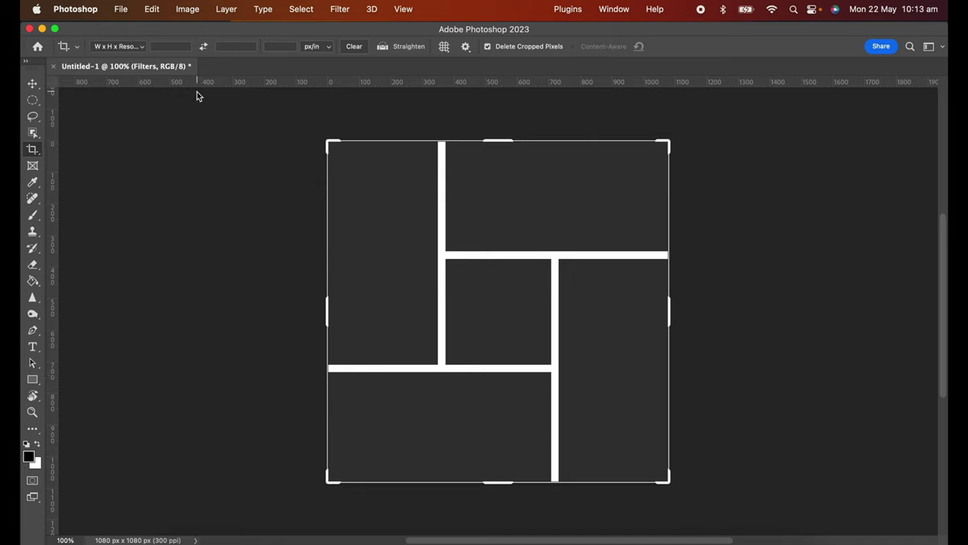
Open AdobeStock_263081169.psdt from the Desktop with File > Open.
{"action": "left_click", "coordinate": [123, 11]}
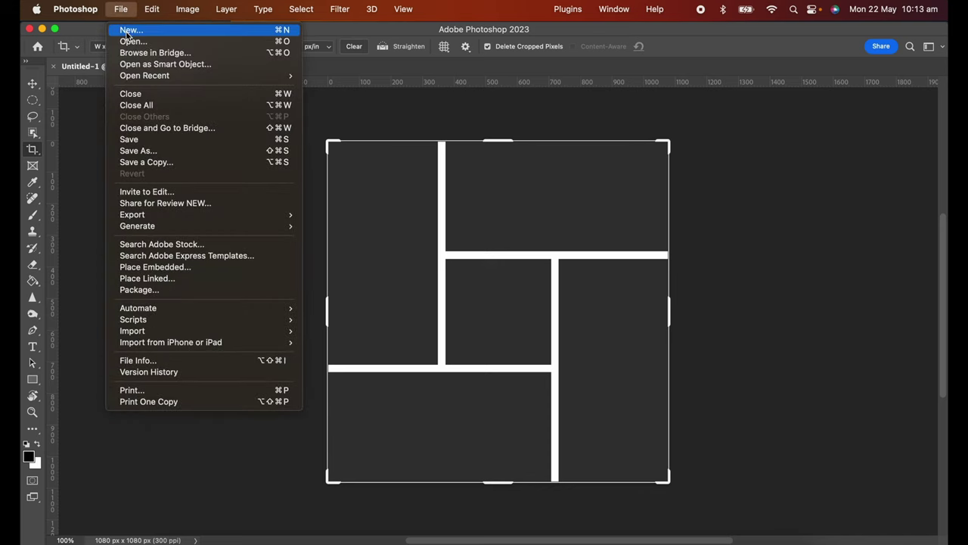
{"action": "left_click", "coordinate": [128, 43]}
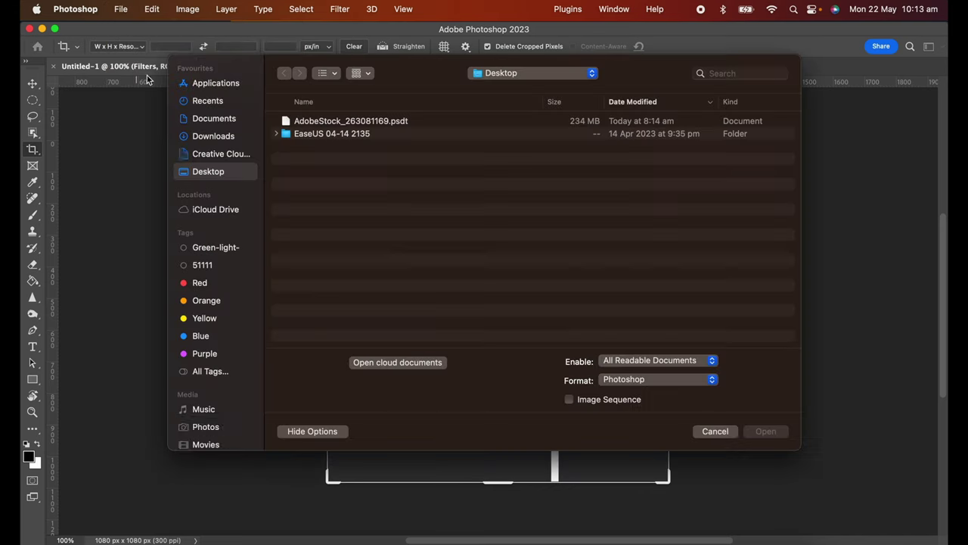
{"action": "left_click", "coordinate": [330, 123]}
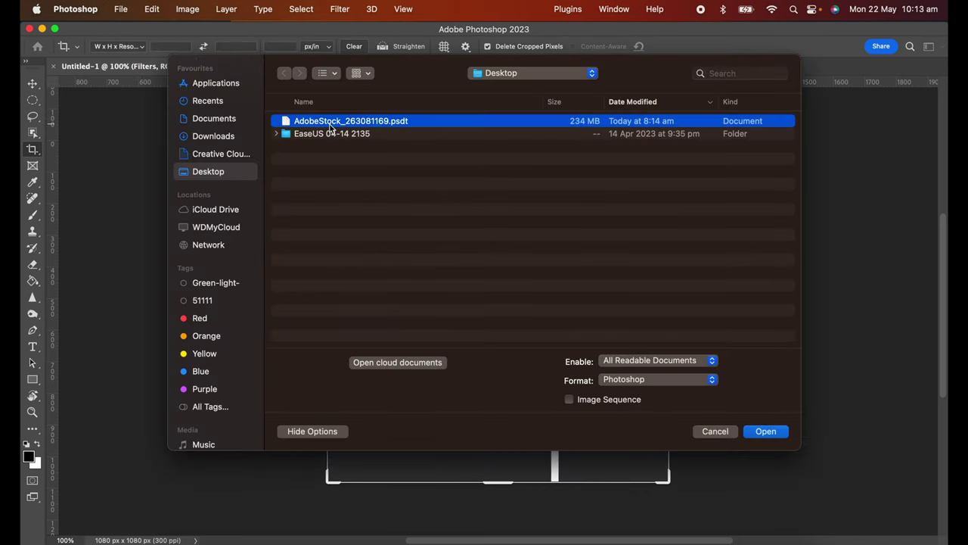
{"action": "left_click", "coordinate": [773, 434]}
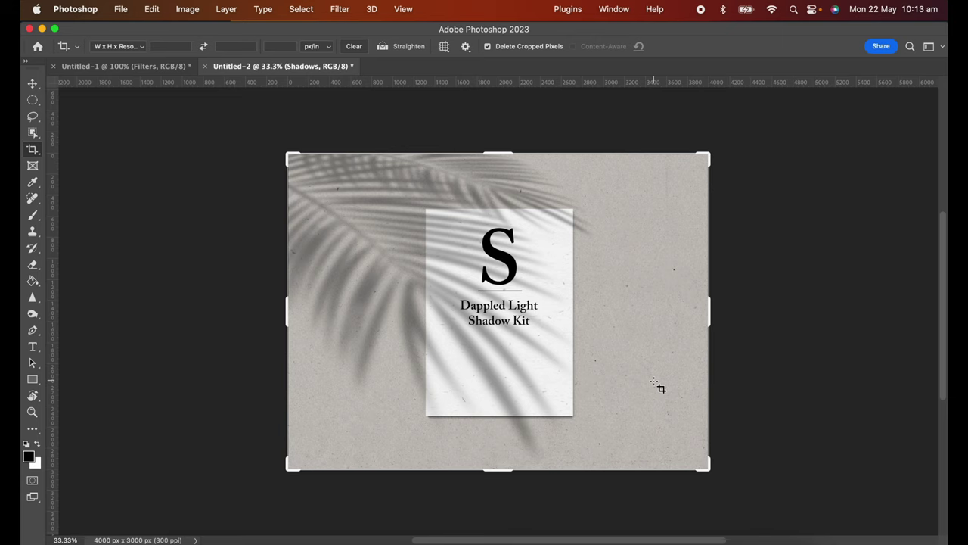
Show and enlarge the Layers panel beside the artwork, listing Shadows, A4 Mockup and US Letter Mockup groups.
{"action": "left_click", "coordinate": [584, 321]}
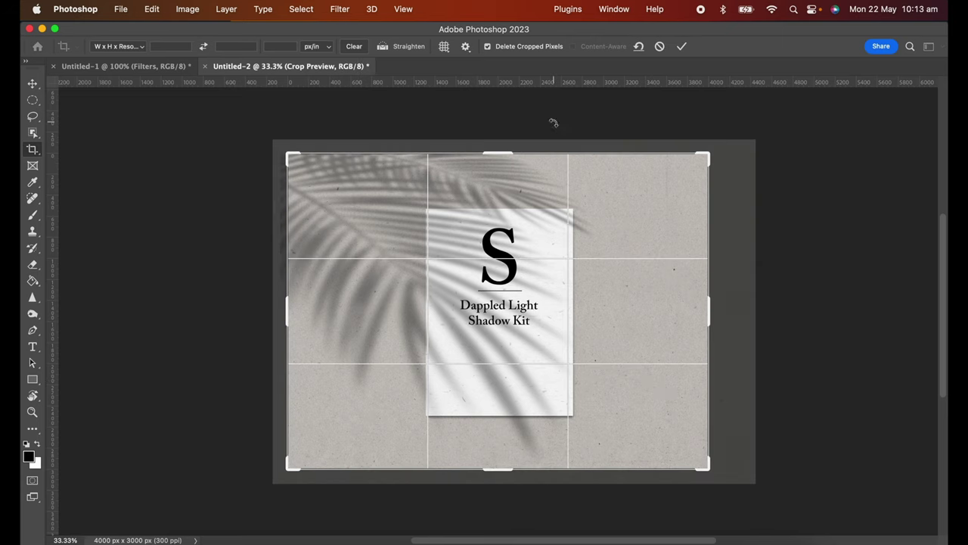
{"action": "left_click", "coordinate": [614, 9]}
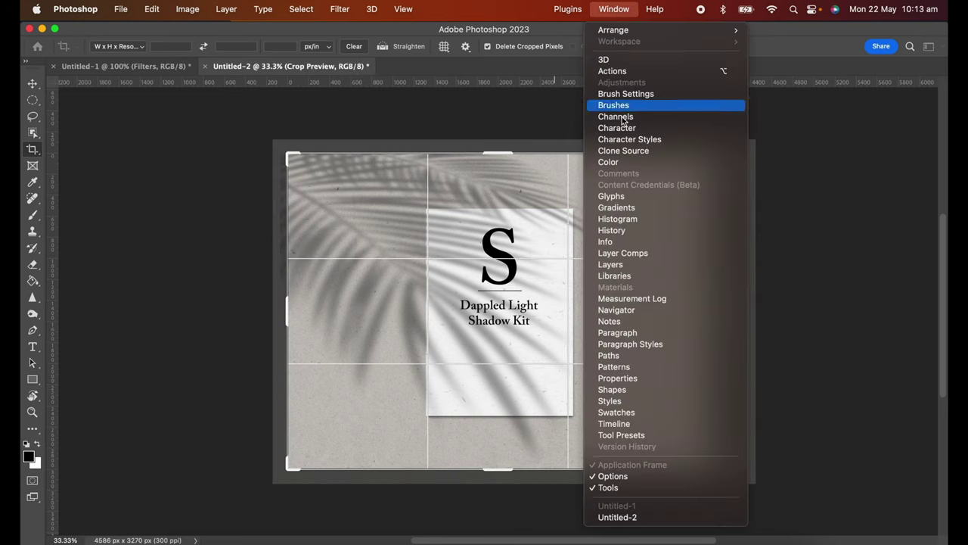
{"action": "left_click", "coordinate": [614, 264]}
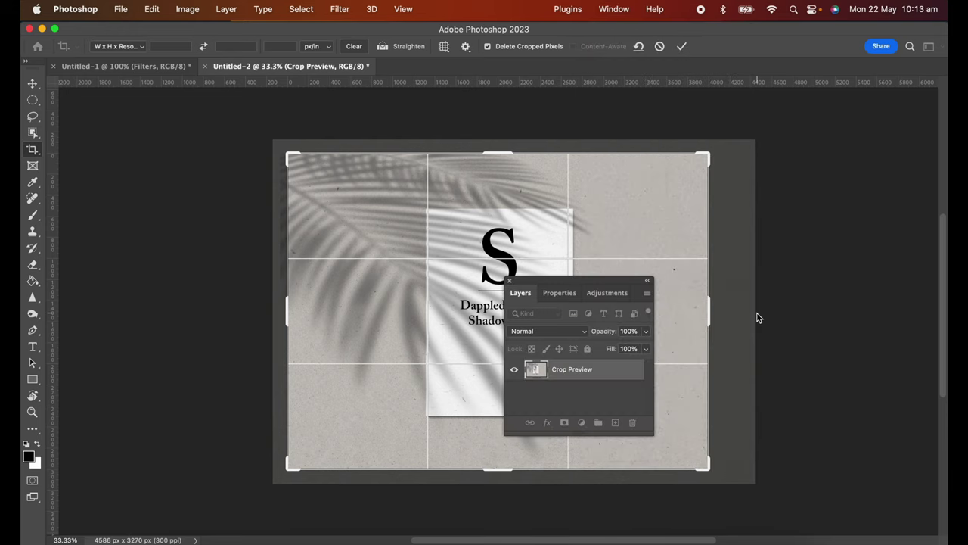
{"action": "left_click_drag", "start_coordinate": [590, 291], "coordinate": [750, 209]}
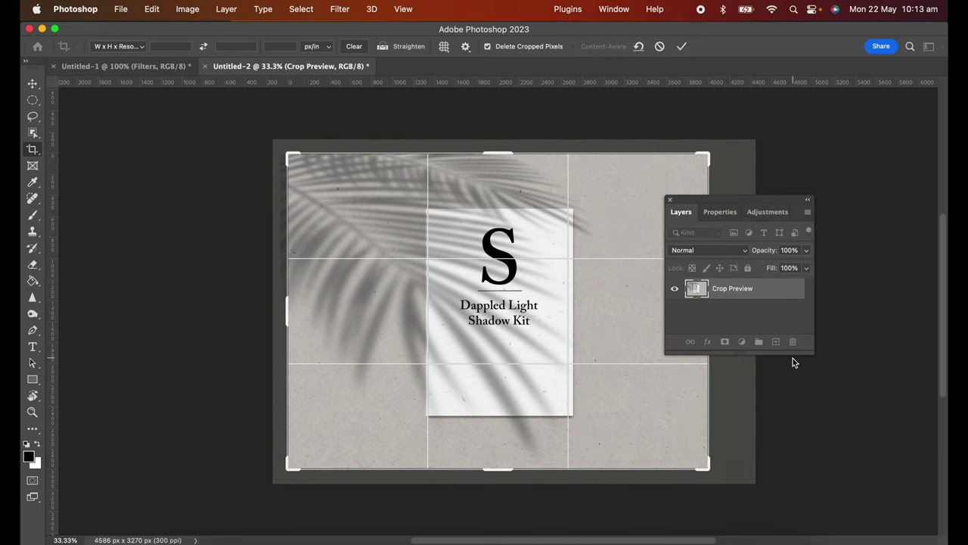
{"action": "left_click", "coordinate": [660, 46]}
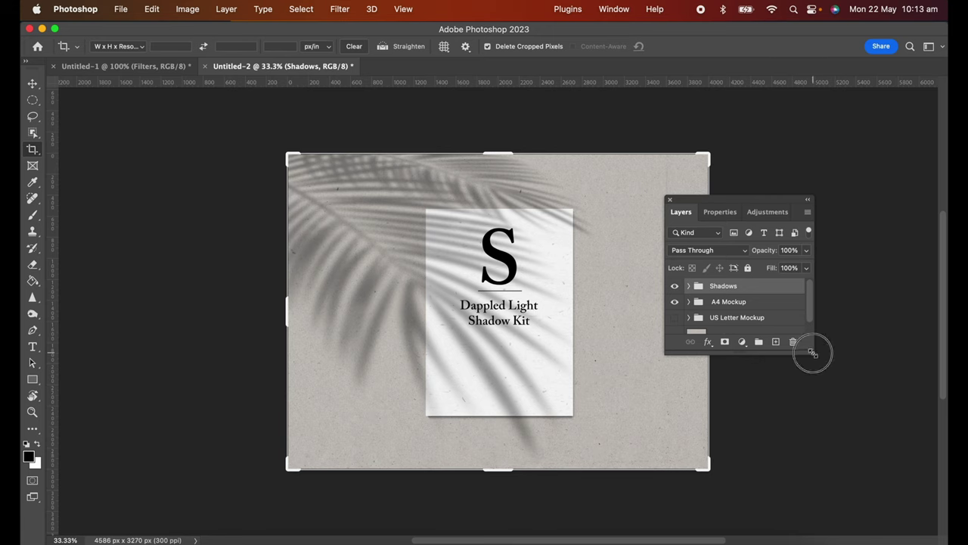
{"action": "left_click_drag", "start_coordinate": [813, 353], "coordinate": [857, 468]}
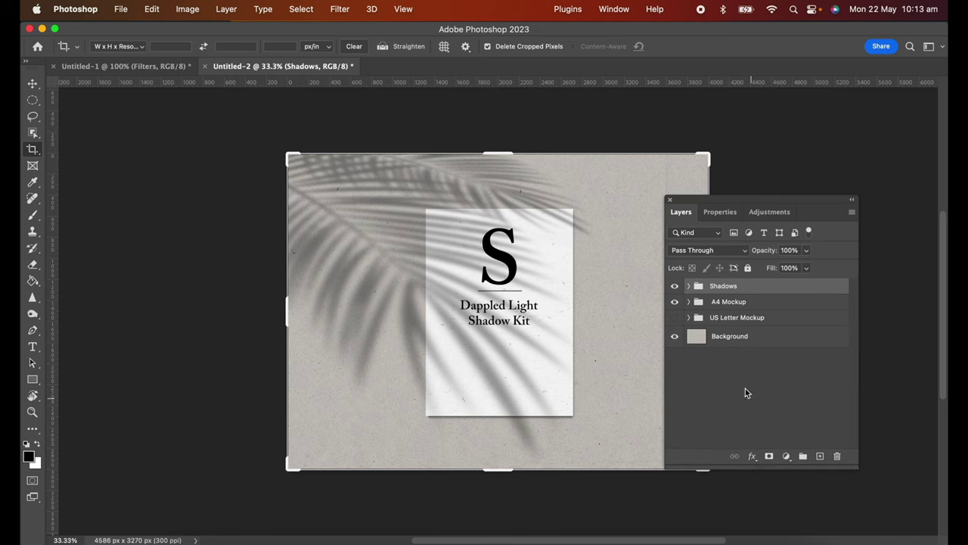